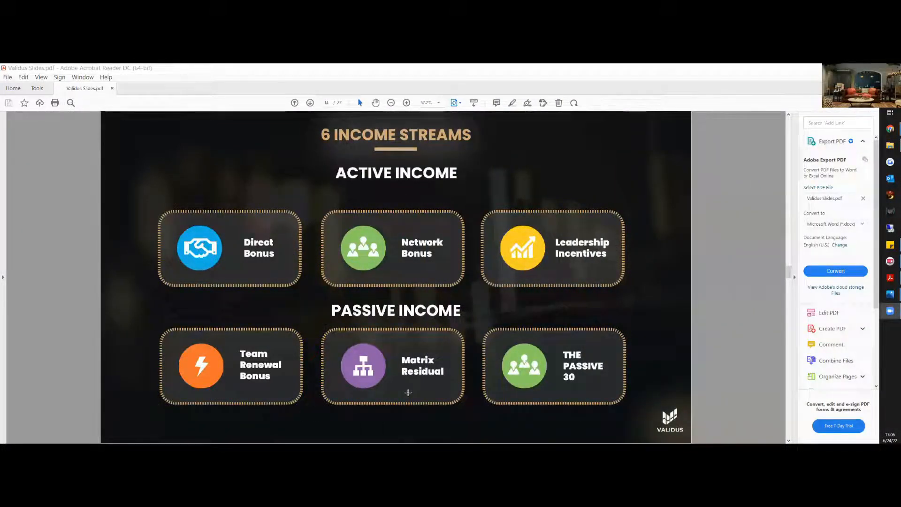
Switch to the Photos window showing MATRIX passive income.png over the slides
{"action": "key", "text": "alt+Tab"}
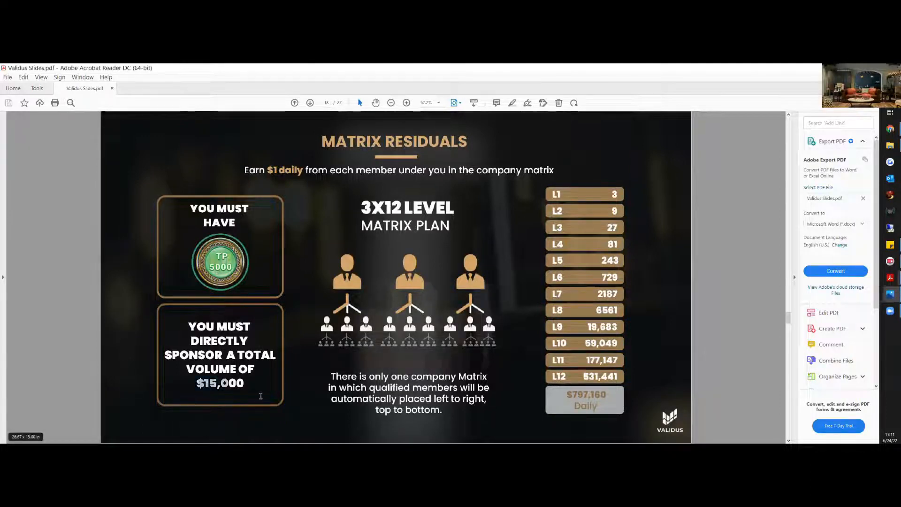
Return to the Validus slides document showing Matrix Residuals, page 18
{"action": "left_click", "coordinate": [280, 383]}
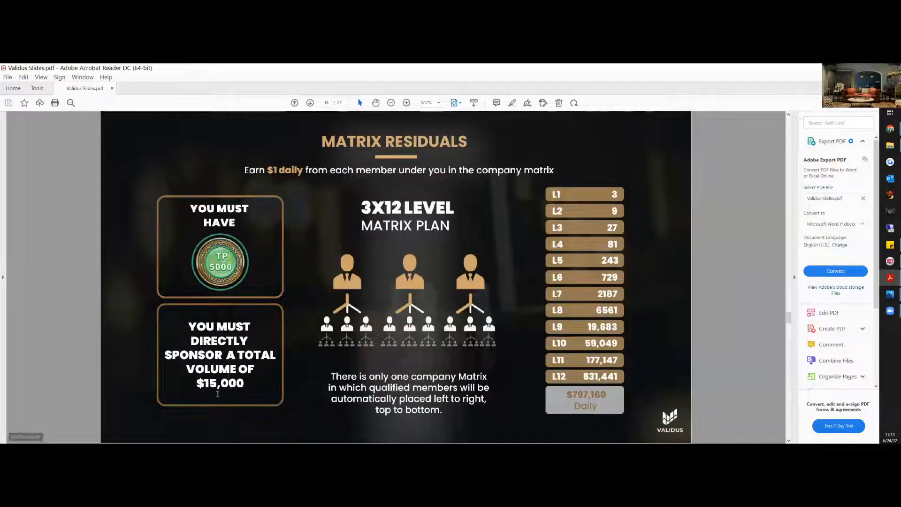
{"action": "key", "text": "Left"}
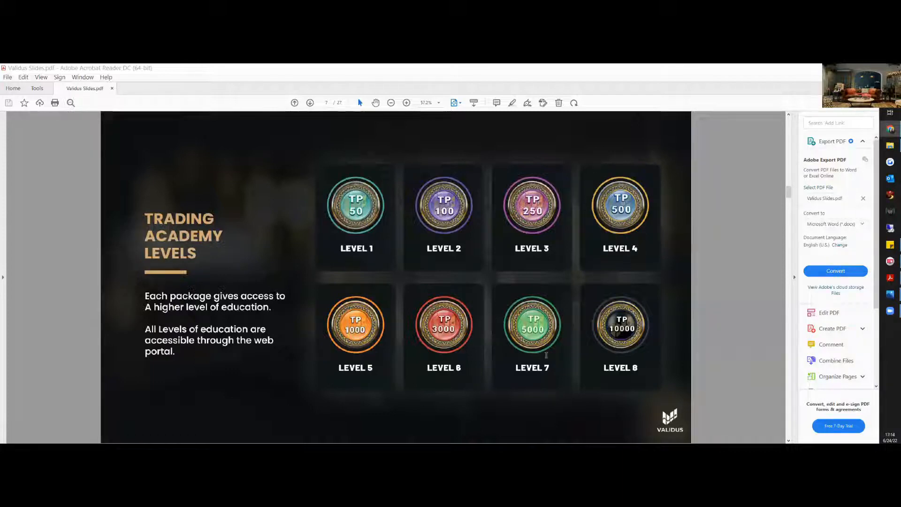
Show 15000.png with the two MATRIX qualification options over the slides
{"action": "mouse_move", "coordinate": [890, 294]}
{"action": "left_click", "coordinate": [841, 320]}
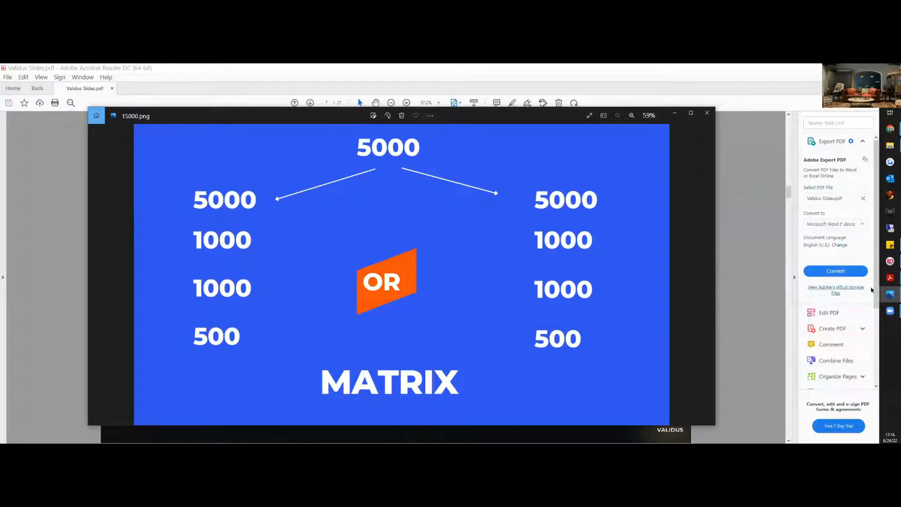
Bring the 'Copy of 15000.png' image forward from the Photos taskbar previews
{"action": "left_click", "coordinate": [891, 294]}
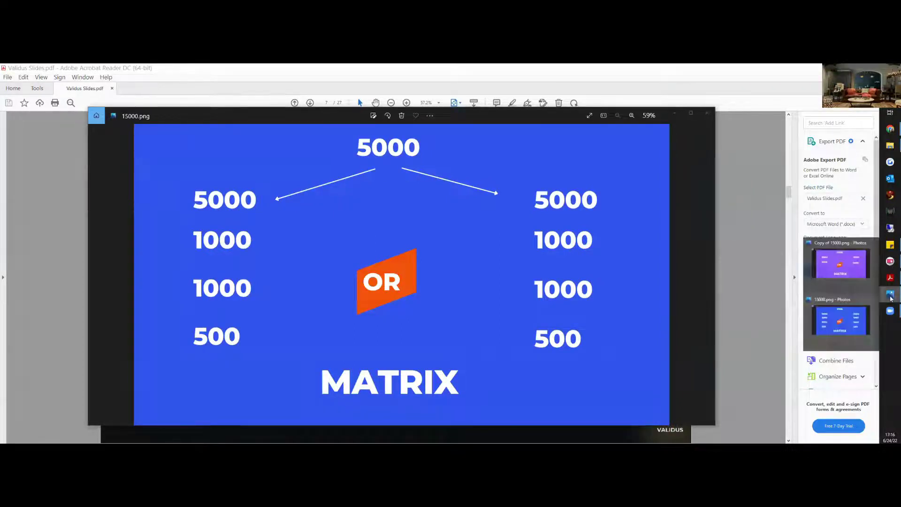
{"action": "left_click", "coordinate": [841, 264]}
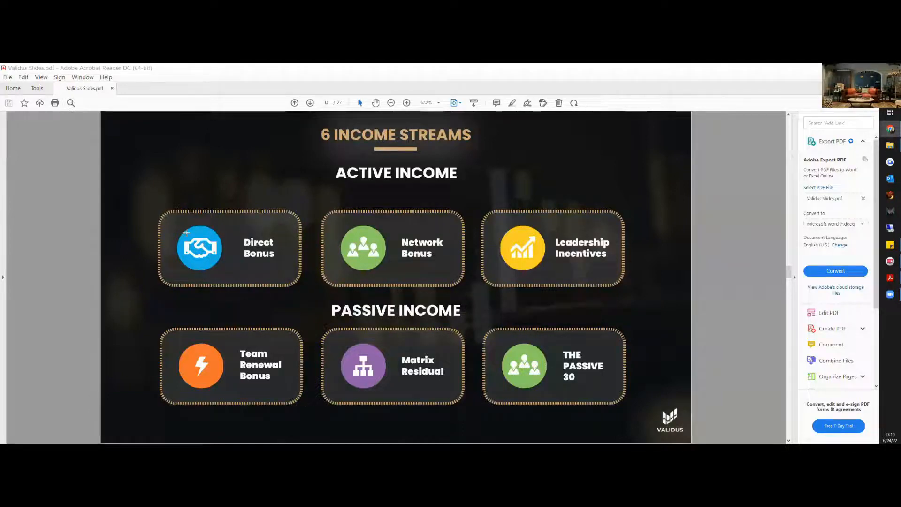
Advance to the Matrix Residuals slide, page 18 of 27, with the 3x12 matrix plan
{"action": "key", "text": "Right"}
{"action": "key", "text": "Right"}
{"action": "key", "text": "Right"}
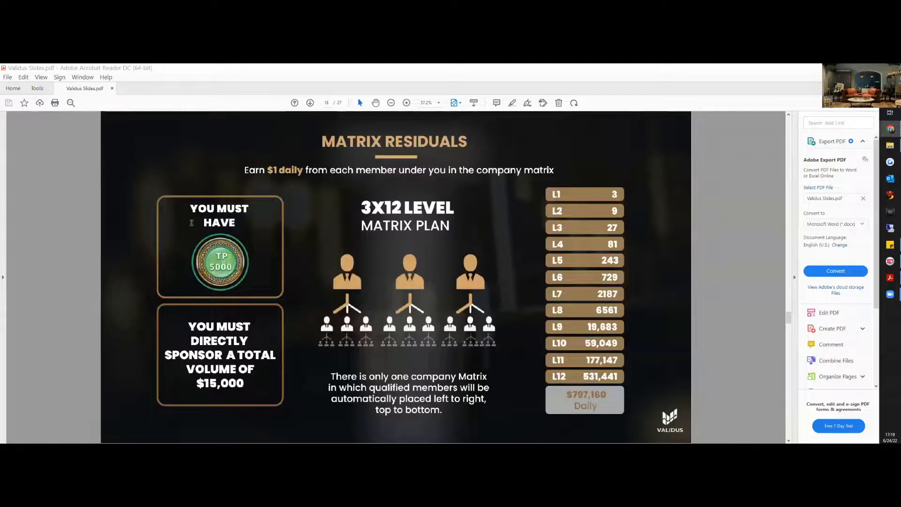